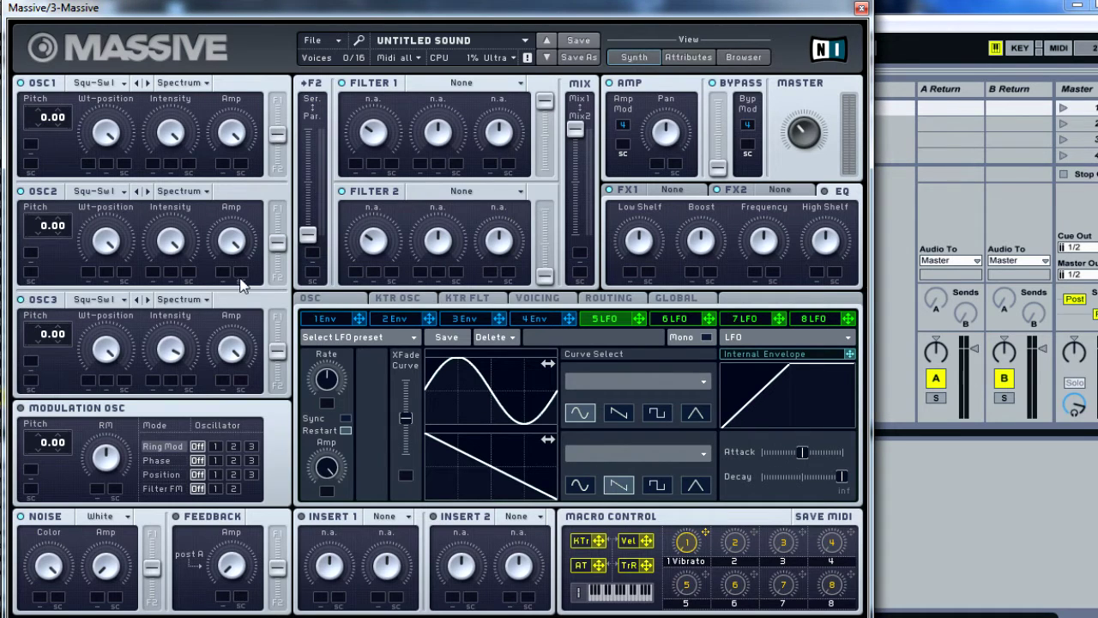
Set LFO 5's upper curve to a falling sawtooth and enable its tempo sync.
left_click_drag(279, 243, 281, 243)
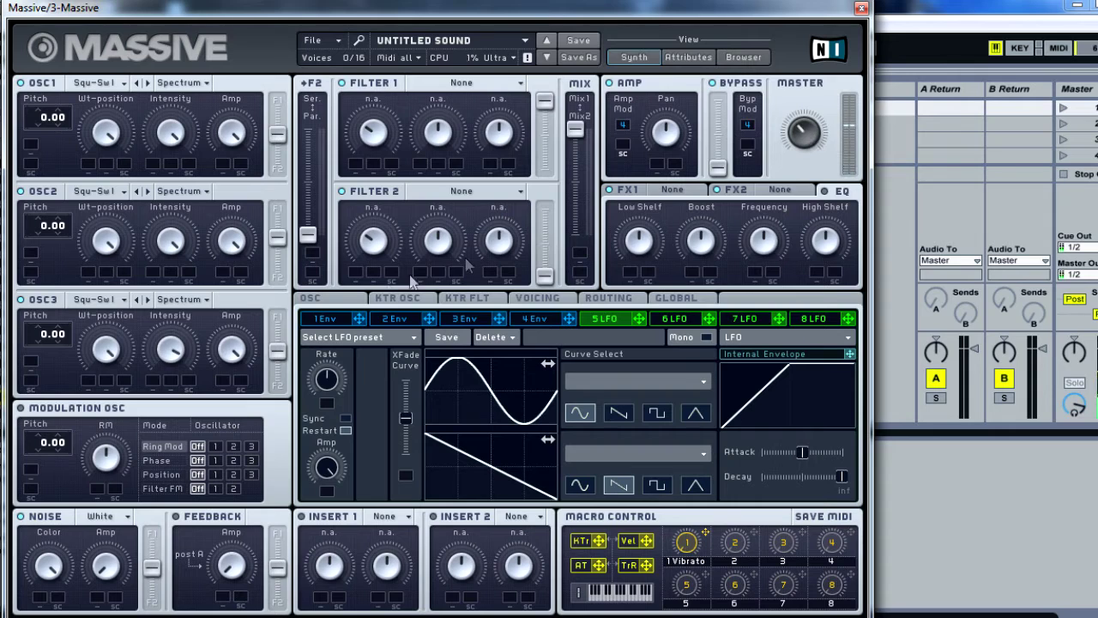
left_click(618, 413)
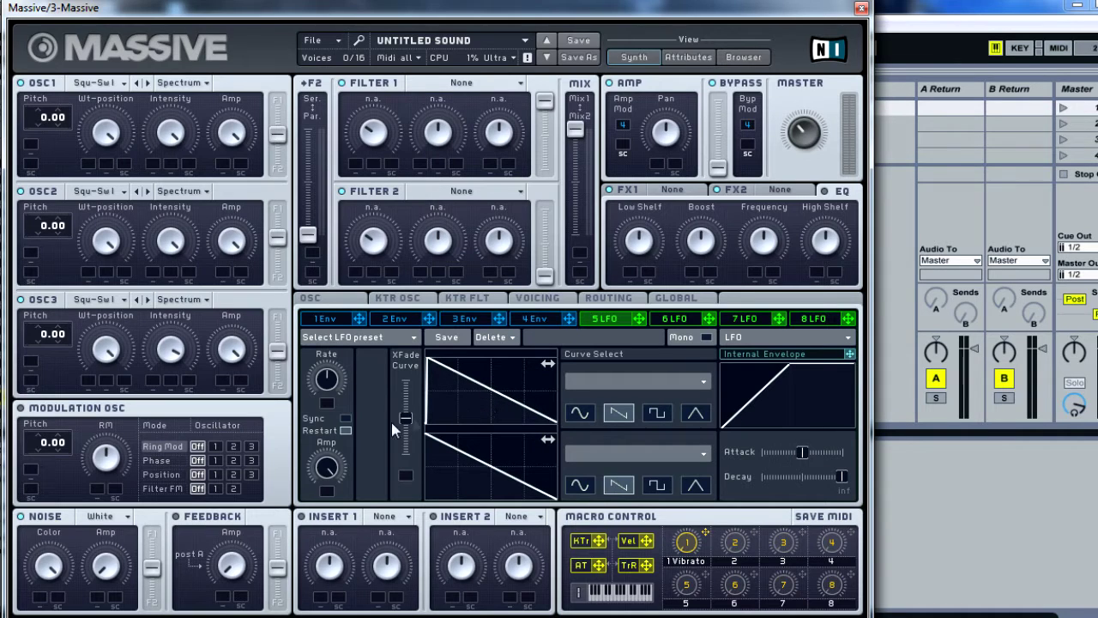
left_click(346, 417)
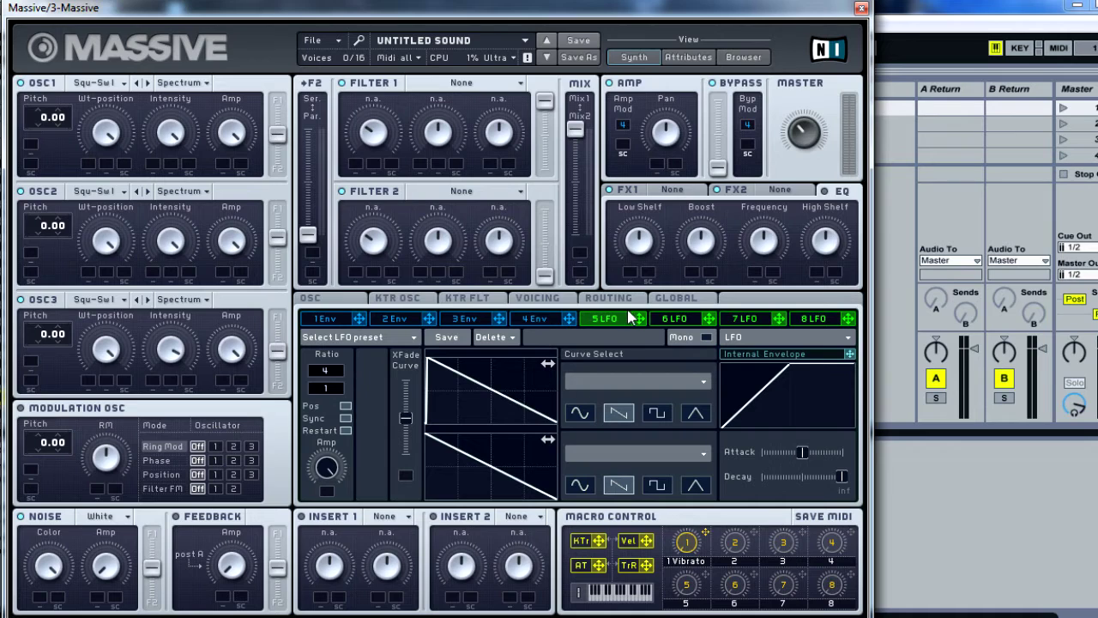
Assign LFO 5 to OSC1's Amp and Wt-position and OSC2's Amp, turning each of those knobs down to its minimum.
left_click_drag(220, 168, 225, 256)
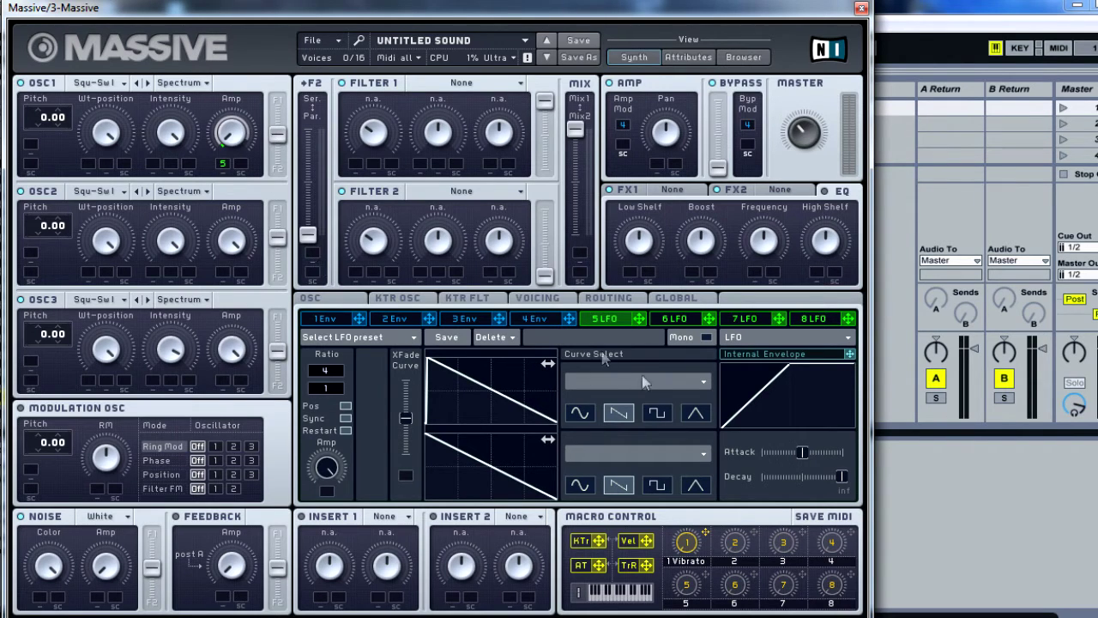
left_click_drag(621, 324, 87, 164)
left_click_drag(92, 169, 100, 242)
left_click_drag(639, 319, 223, 271)
left_click_drag(235, 331, 239, 378)
mouse_move(228, 272)
left_mouse_down()
mouse_move(234, 363)
mouse_move(228, 274)
mouse_move(240, 288)
left_mouse_up()
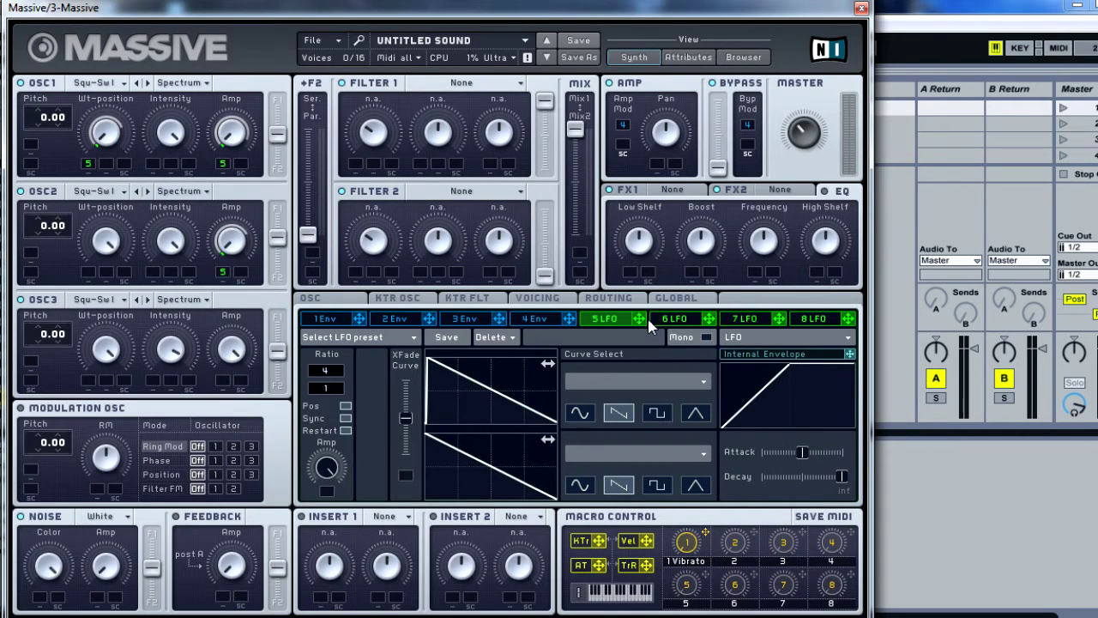
Assign LFO 5 as a pitch modulator on OSC1, OSC2 and OSC3.
mouse_move(643, 320)
left_mouse_down()
mouse_move(54, 227)
mouse_move(36, 249)
left_mouse_up()
left_click_drag(639, 318, 35, 150)
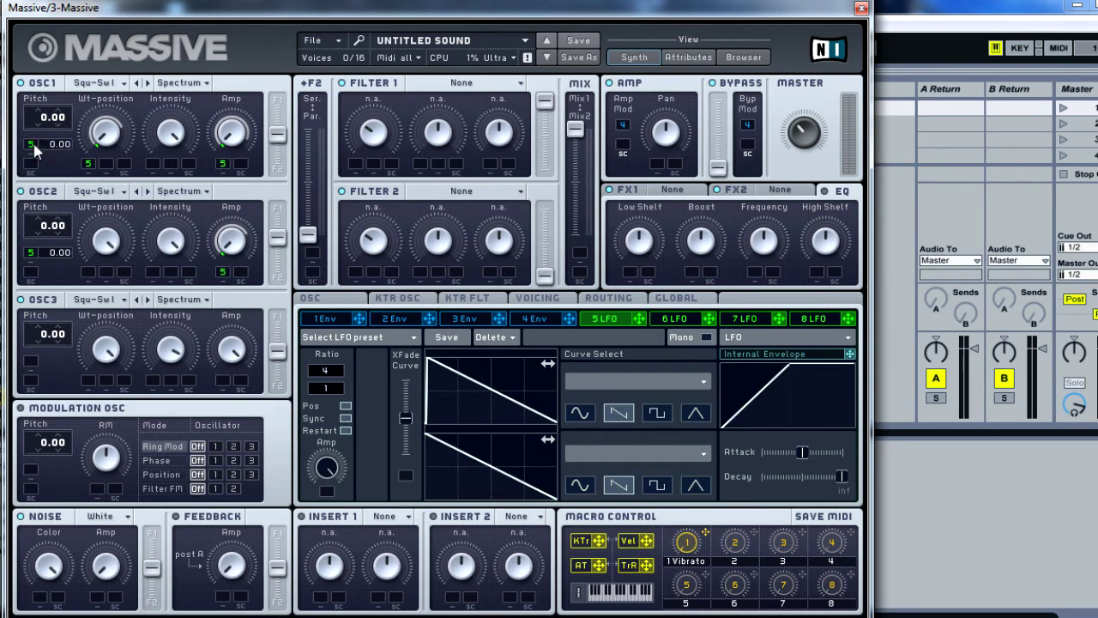
mouse_move(645, 319)
left_mouse_down()
mouse_move(266, 298)
mouse_move(34, 356)
mouse_move(38, 363)
left_mouse_up()
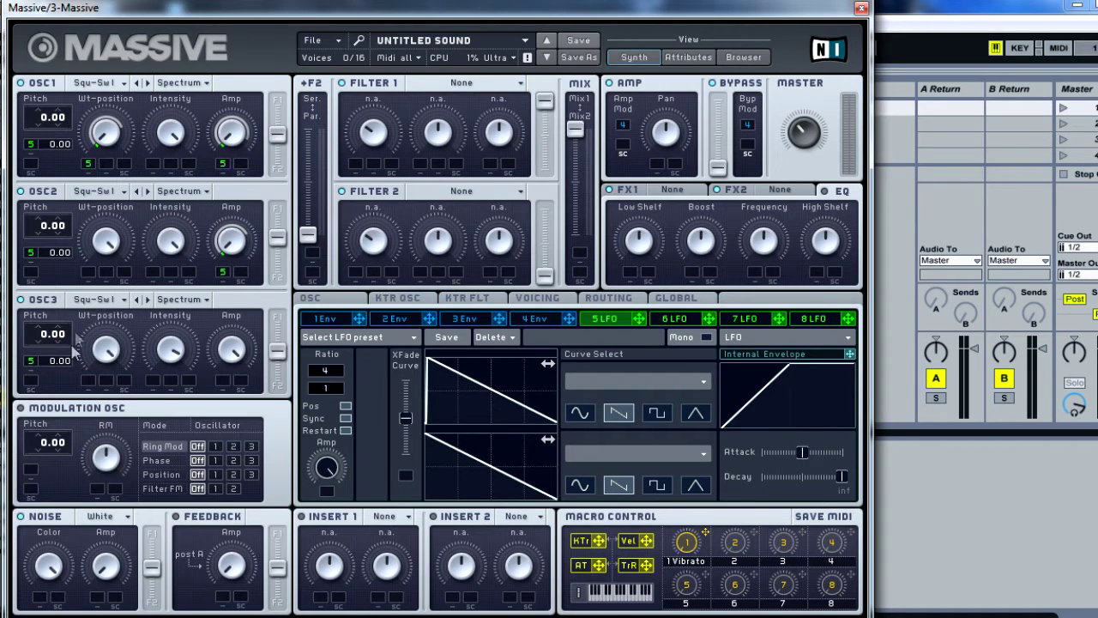
Set the LFO 5 pitch modulation amount to -48.00 on OSC1 and -36.00 on OSC2.
left_click_drag(33, 144, 29, 219)
left_click_drag(75, 109, 79, 86)
left_click_drag(76, 54, 76, 54)
left_click_drag(50, 251, 31, 318)
left_click_drag(72, 208, 72, 203)
Assign LFO 5 to OSC3's Amp with the knob turned down, and set OSC3's pitch modulation amount to -12.00.
left_click_drag(230, 470, 245, 411)
left_click_drag(640, 318, 221, 370)
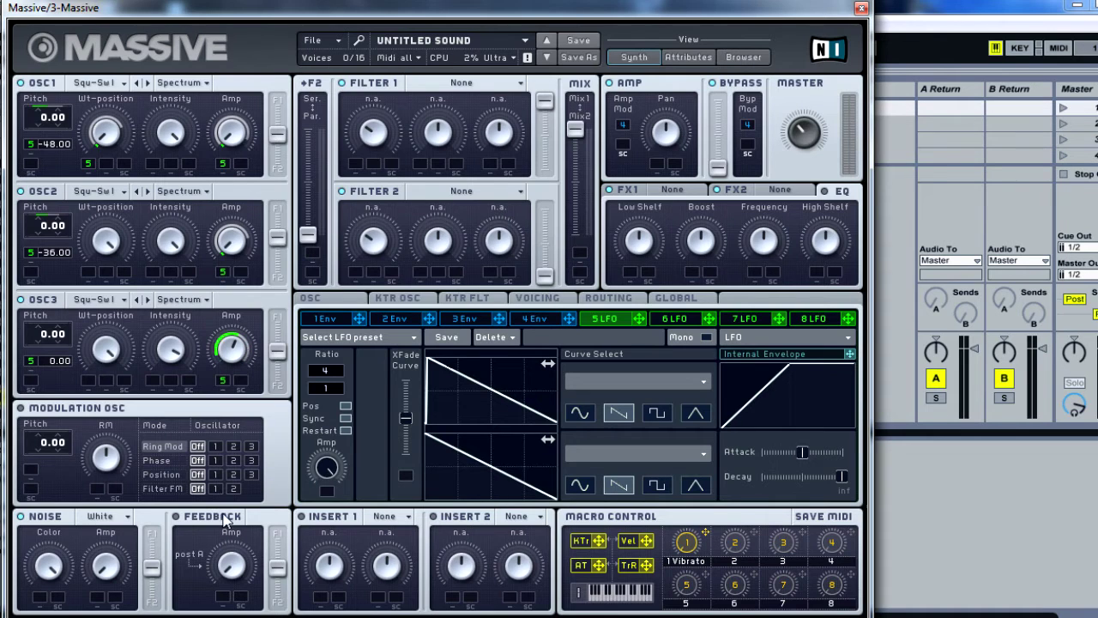
left_click_drag(229, 353, 213, 459)
left_click_drag(53, 364, 58, 385)
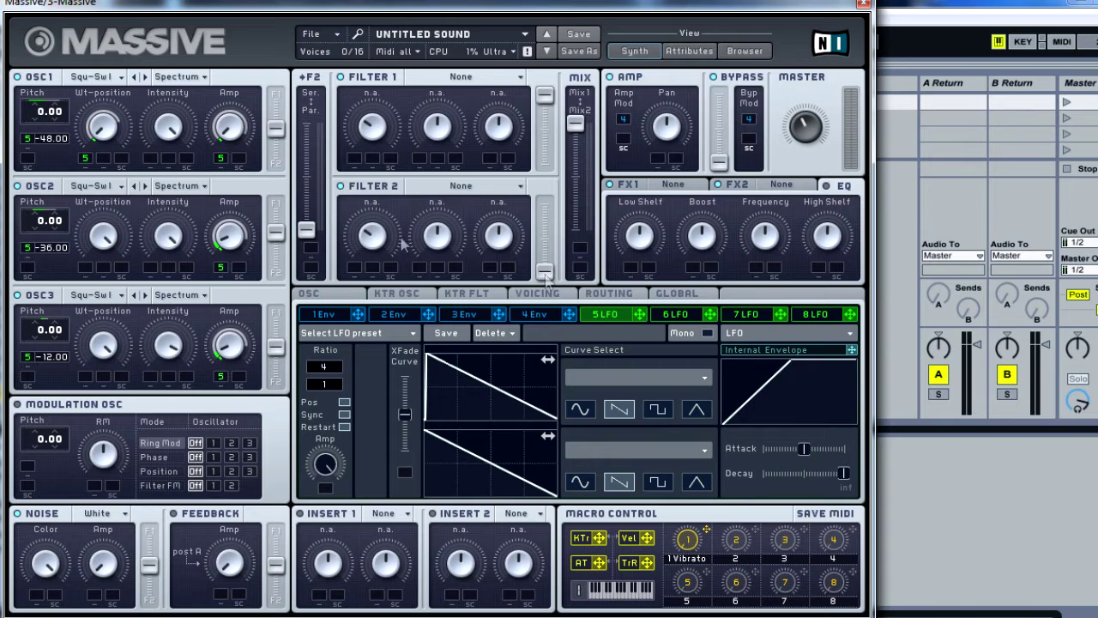
Load the Reverb effect in FX1 and raise its Size.
left_click(670, 184)
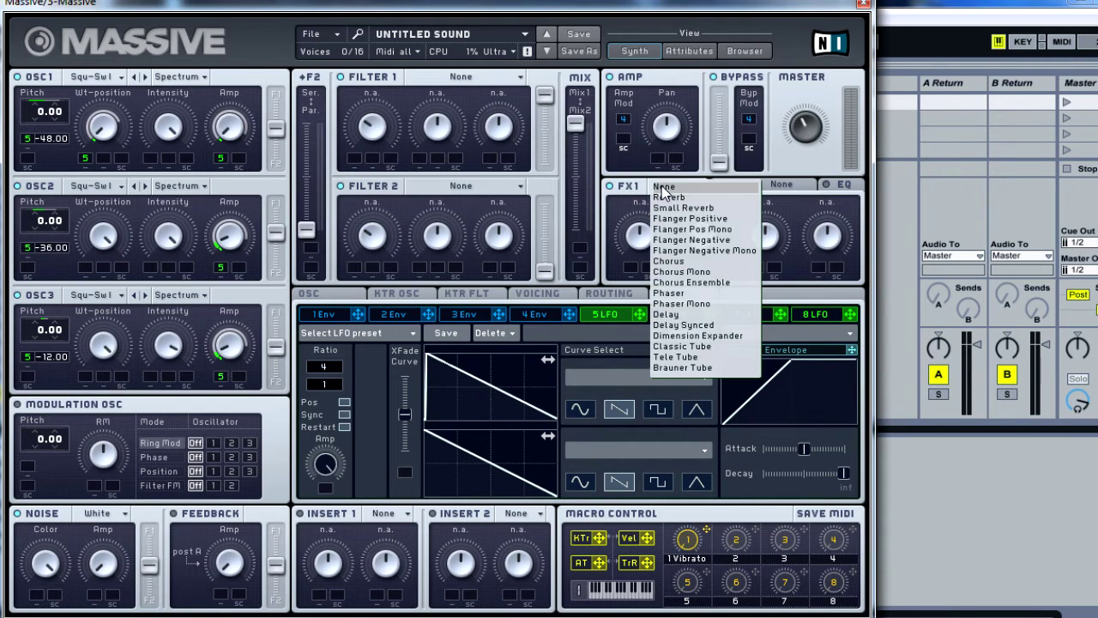
left_click(674, 198)
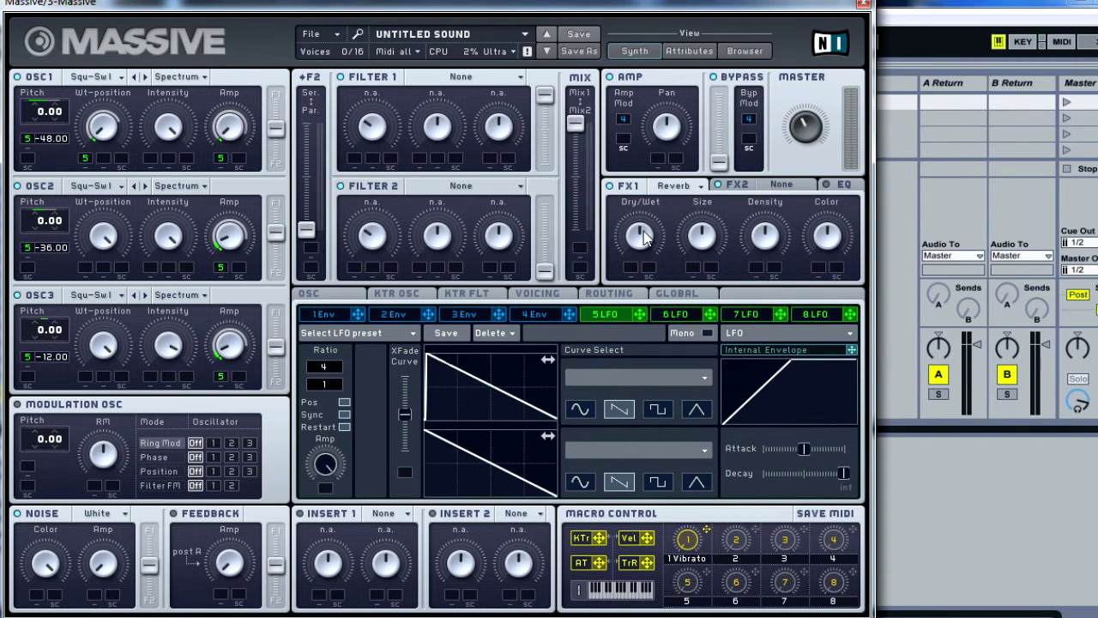
left_click_drag(702, 231, 704, 207)
Load the Delay effect in FX2.
left_click(771, 185)
left_click(778, 185)
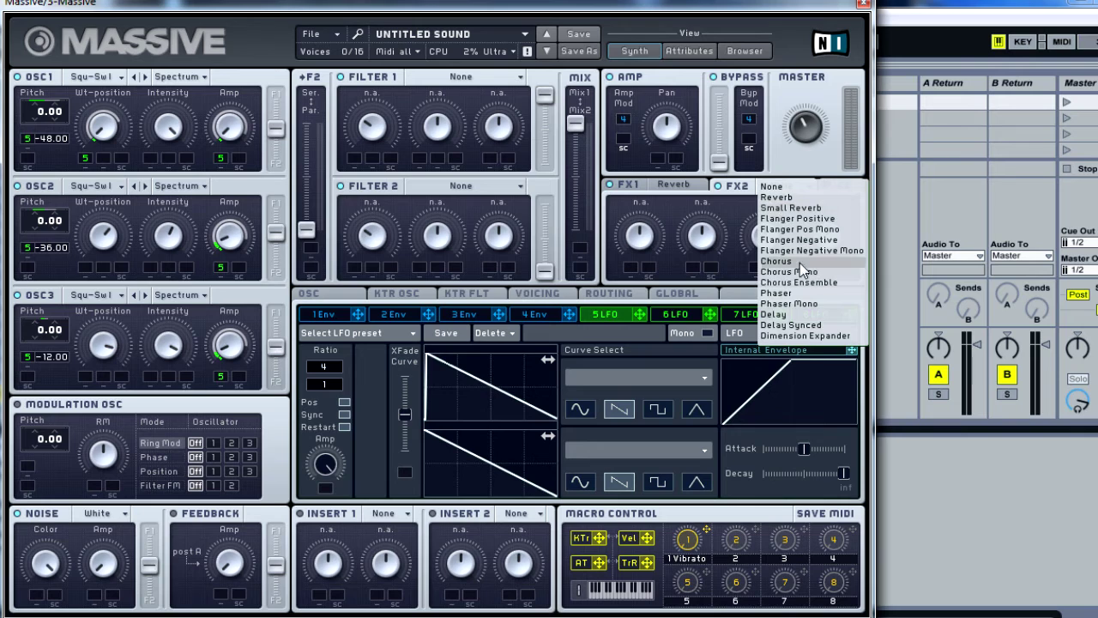
left_click(801, 315)
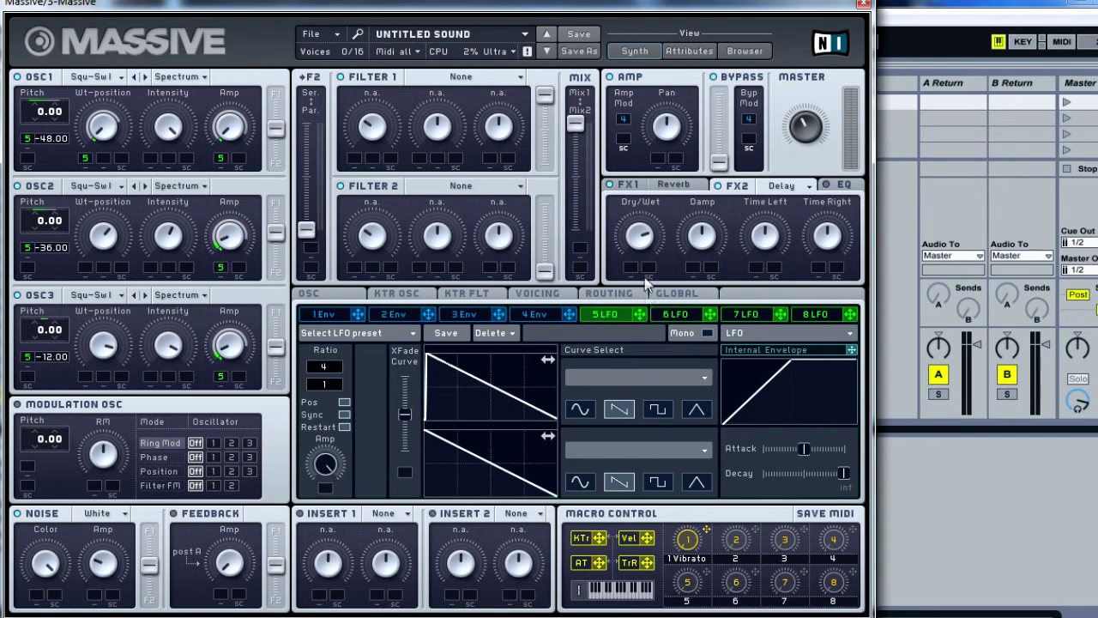
Assign LFO 5 to the noise oscillator's Amp with the knob turned down, and set LFO 5's ratio to 8/1.
left_click_drag(640, 314, 94, 594)
left_click_drag(98, 555, 104, 598)
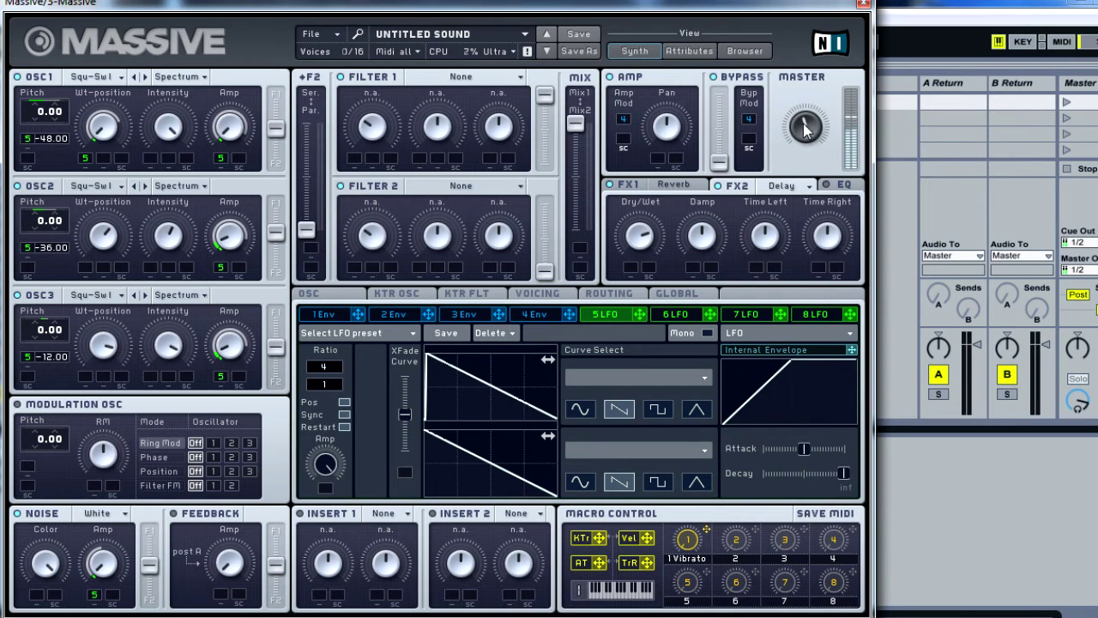
mouse_move(643, 317)
left_mouse_down()
mouse_move(327, 380)
mouse_move(355, 365)
mouse_move(331, 374)
mouse_move(334, 343)
left_mouse_up()
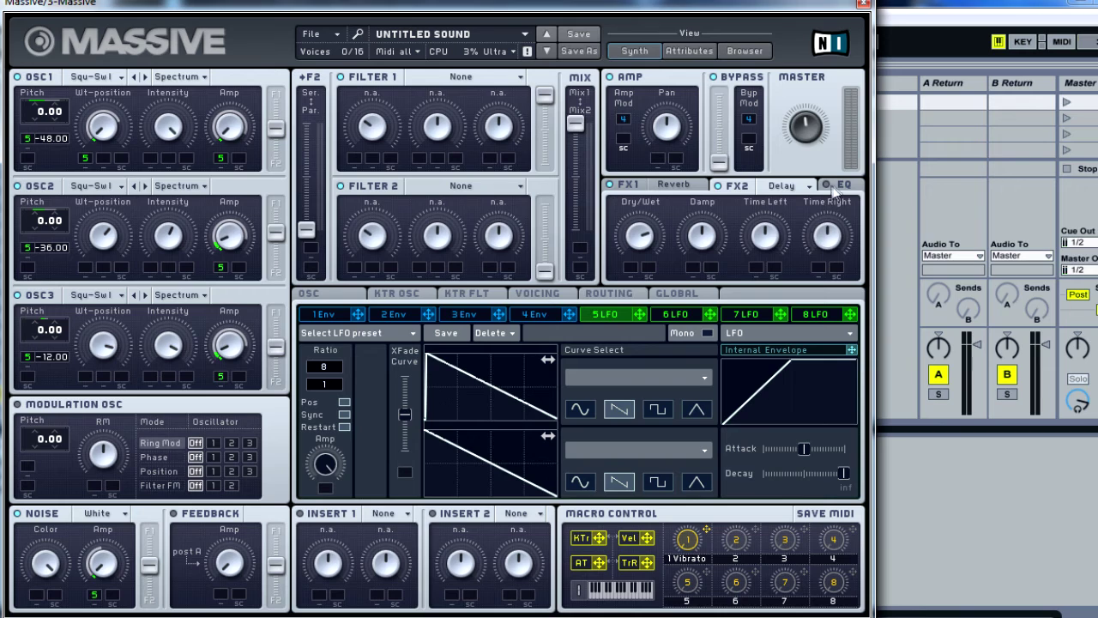
Enable the EQ and show its controls.
left_click(839, 187)
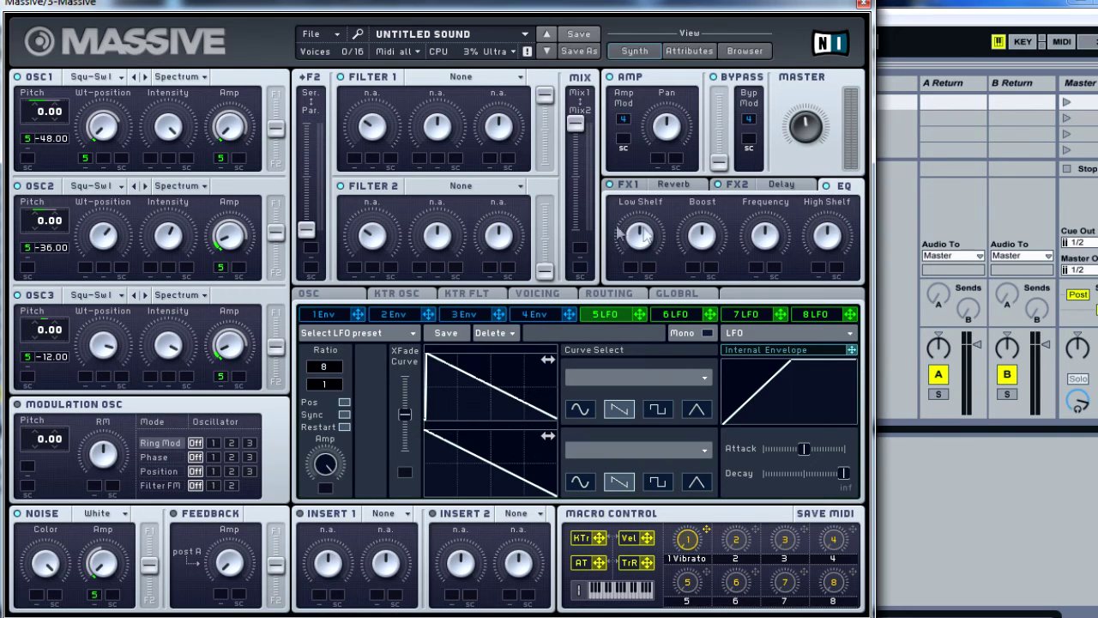